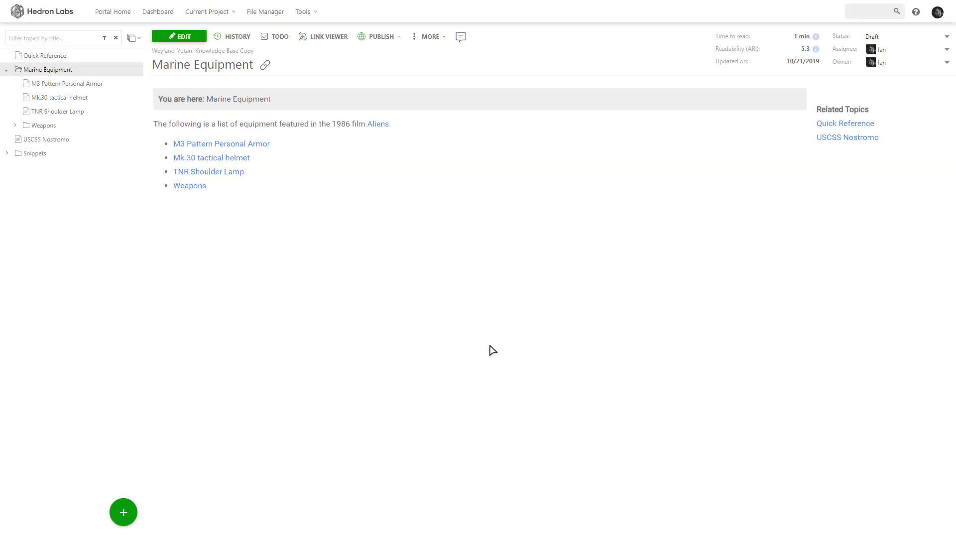
# Create a new child topic titled Alien Motion Tracker under Marine Equipment.
pyautogui.rightClick(105, 112)
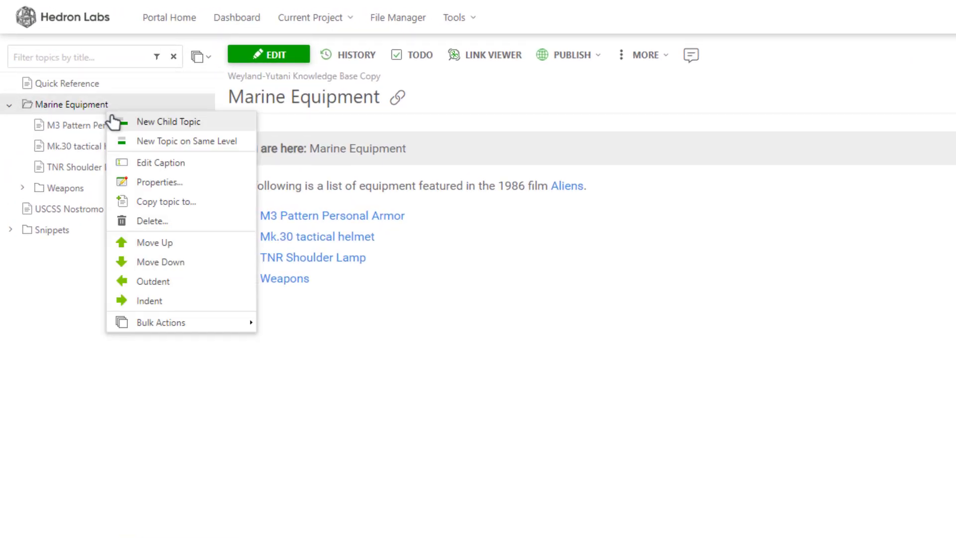
pyautogui.click(110, 113)
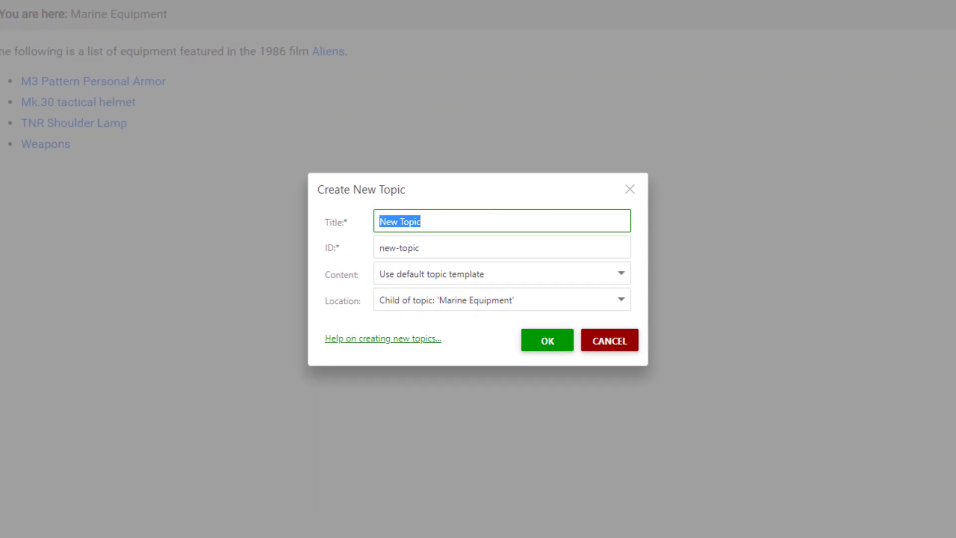
pyautogui.write('Alien Motion Tracker')
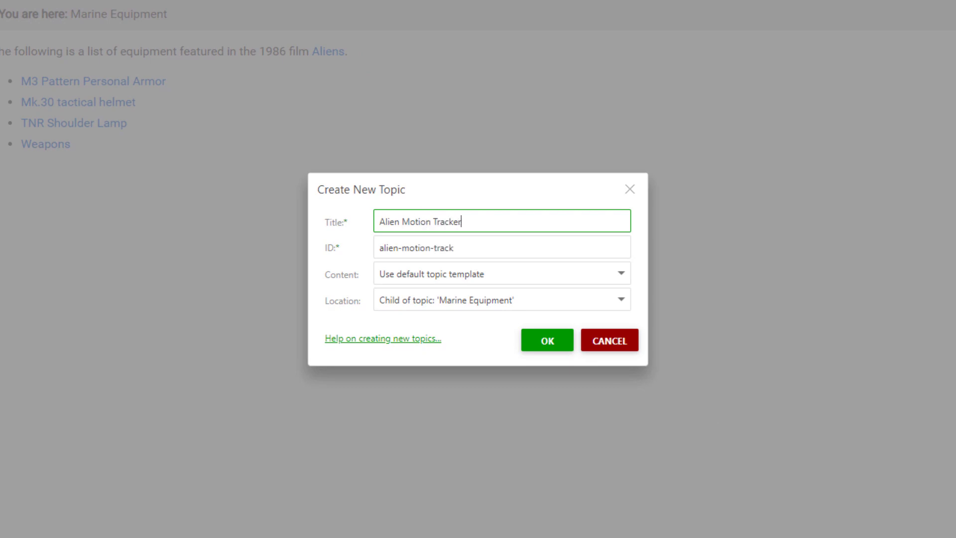
pyautogui.press('Return')
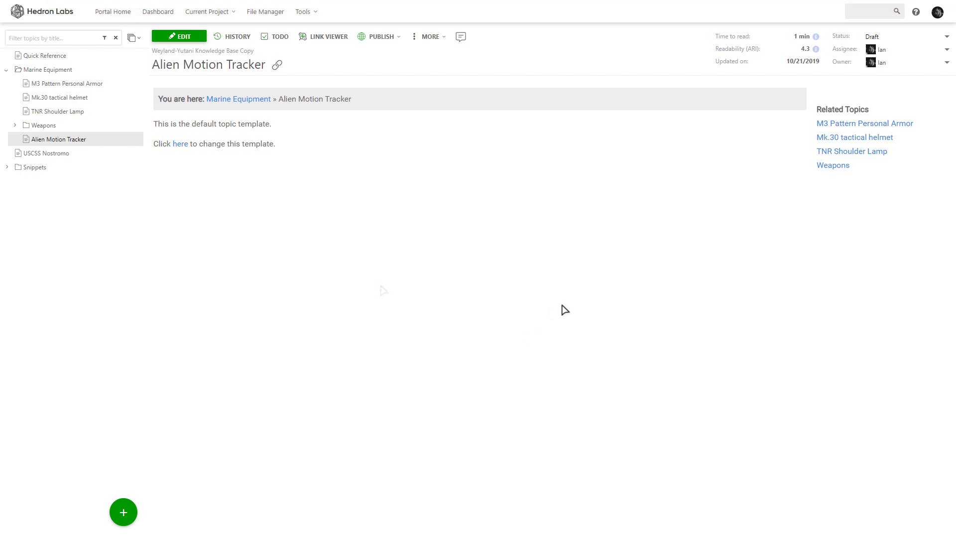
# Replace the template text with the pasted intro paragraph about the portable tracker.
pyautogui.click(187, 35)
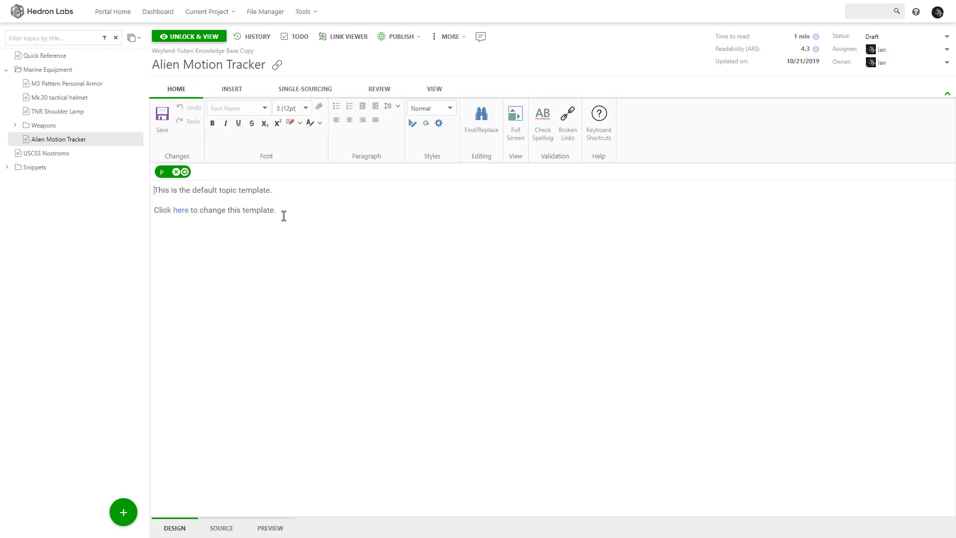
pyautogui.moveTo(263, 212); pyautogui.dragTo(169, 191)
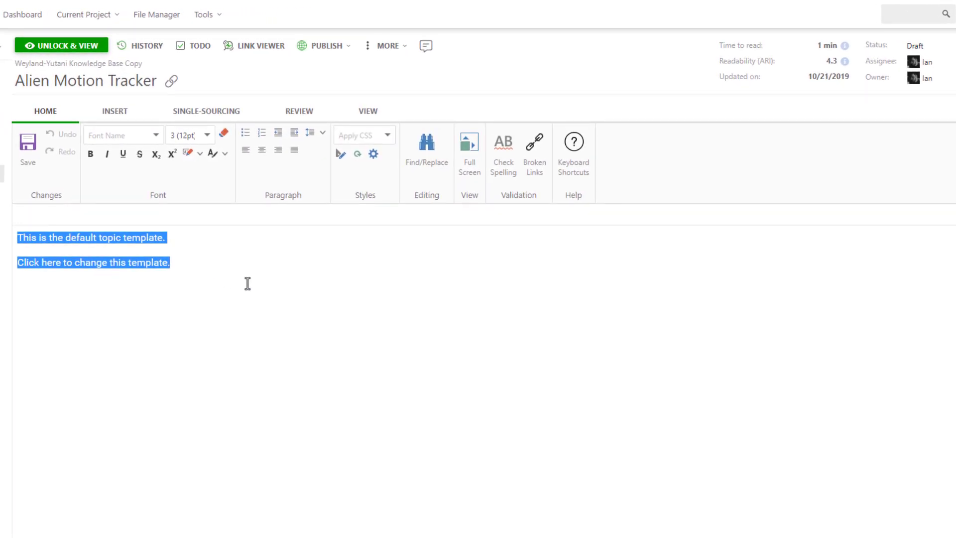
pyautogui.write('The tracking device, also known as the portable tracker, is a surveillance device designed and built by the Weyland-Yutani Corporation. As the name implies, it is capable of detecting movement and providing corresponding locating information for the user.')
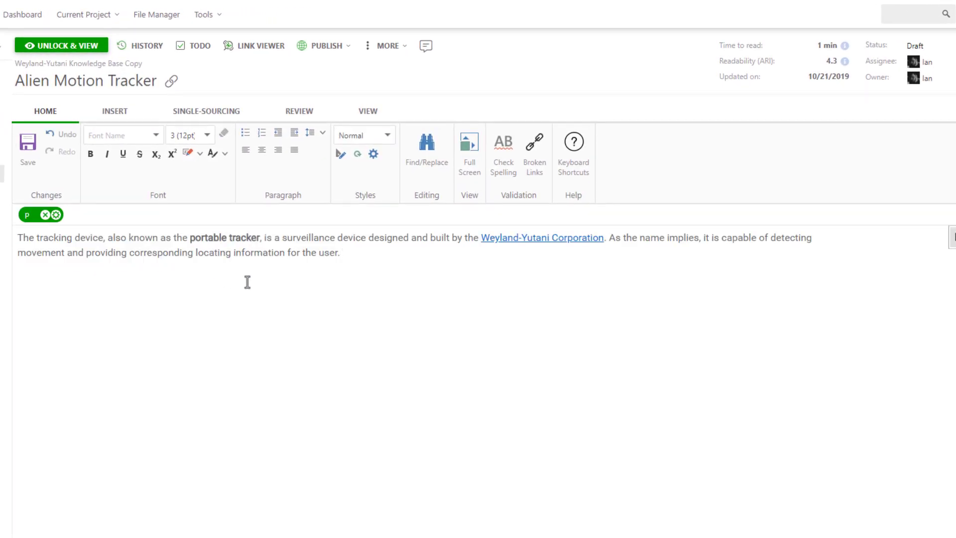
pyautogui.click(241, 239)
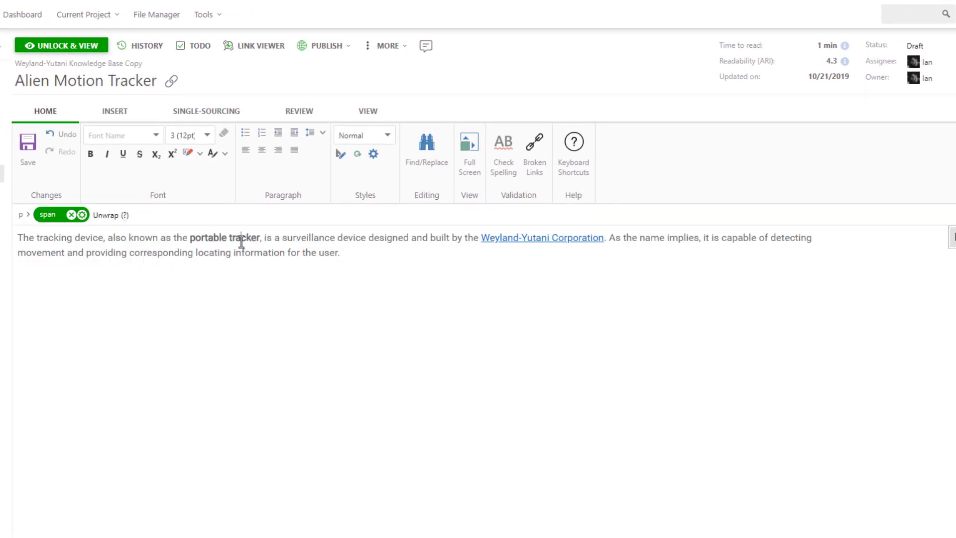
pyautogui.click(498, 237)
pyautogui.click(417, 258)
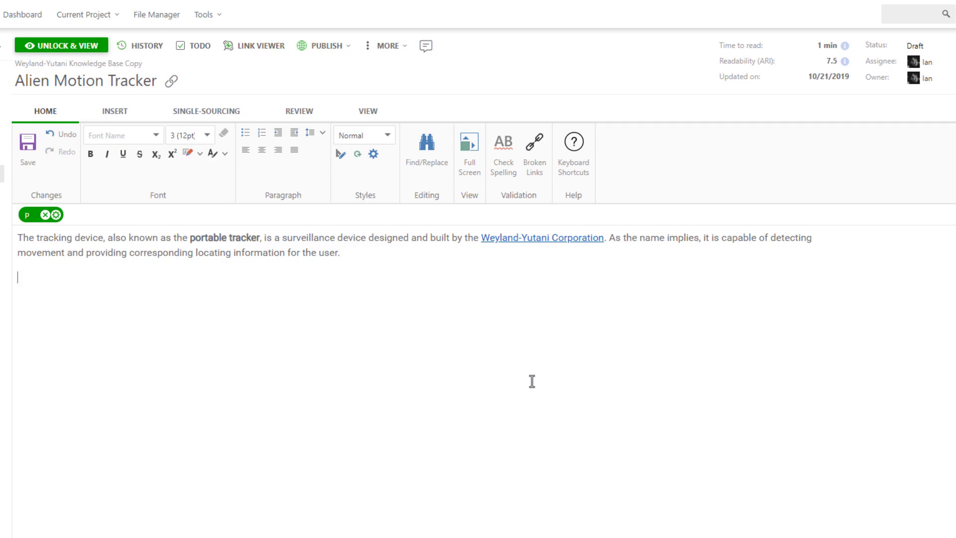
# Add Overview, History, Technical Specification and Usage titles as Heading 2 headings.
pyautogui.write('Overview History Technical Specification Usage')
pyautogui.moveTo(56, 320); pyautogui.dragTo(17, 277)
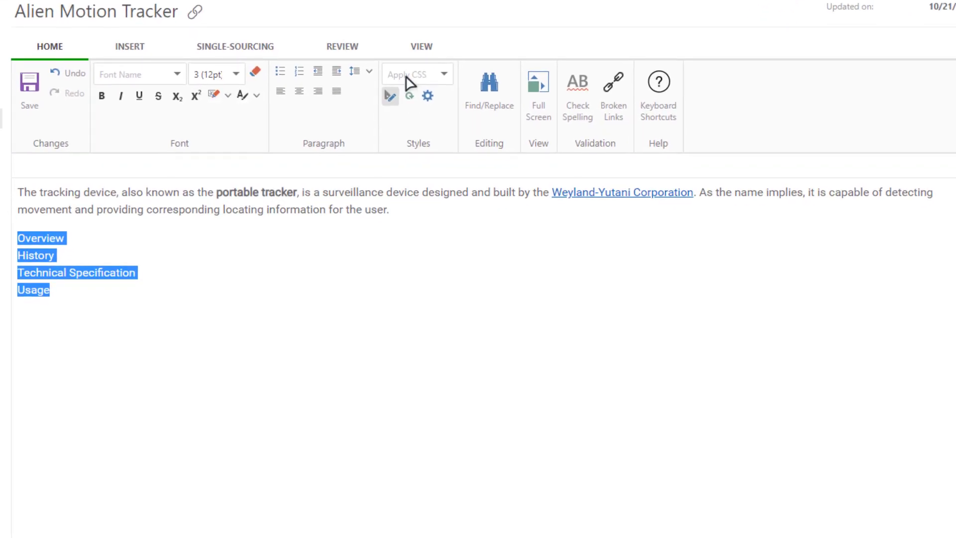
pyautogui.click(409, 81)
pyautogui.click(428, 180)
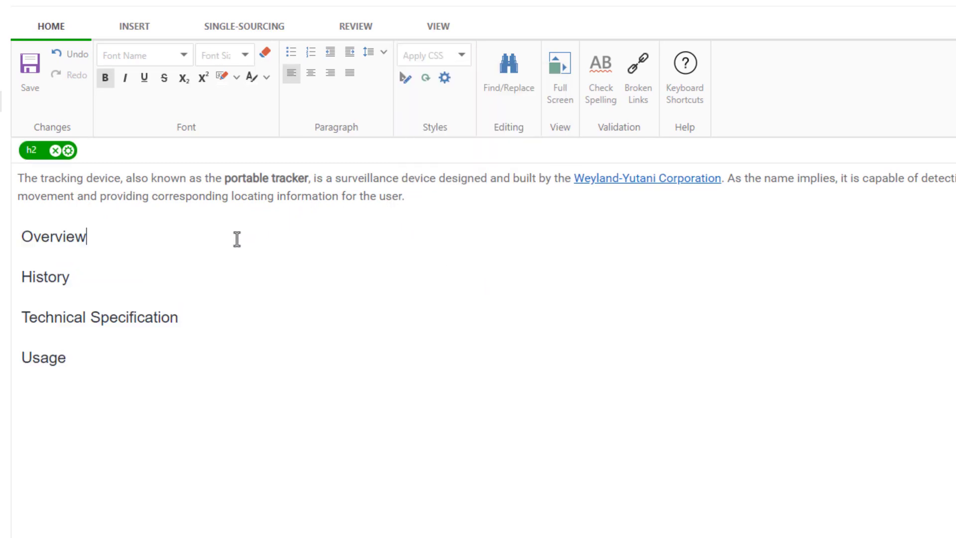
pyautogui.press('Return')
# Insert the uploaded tracker picture under Overview with three descriptive paragraphs below it.
pyautogui.click(127, 26)
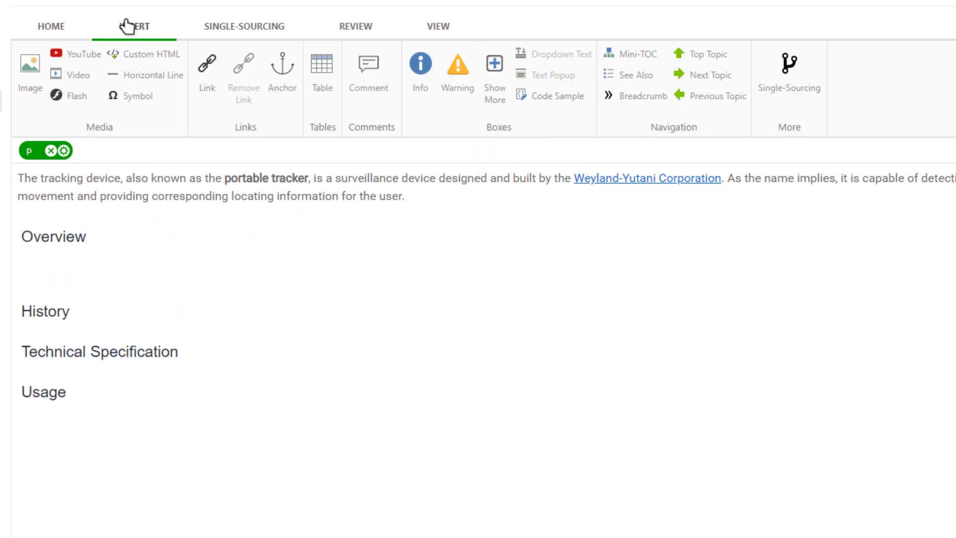
pyautogui.click(31, 70)
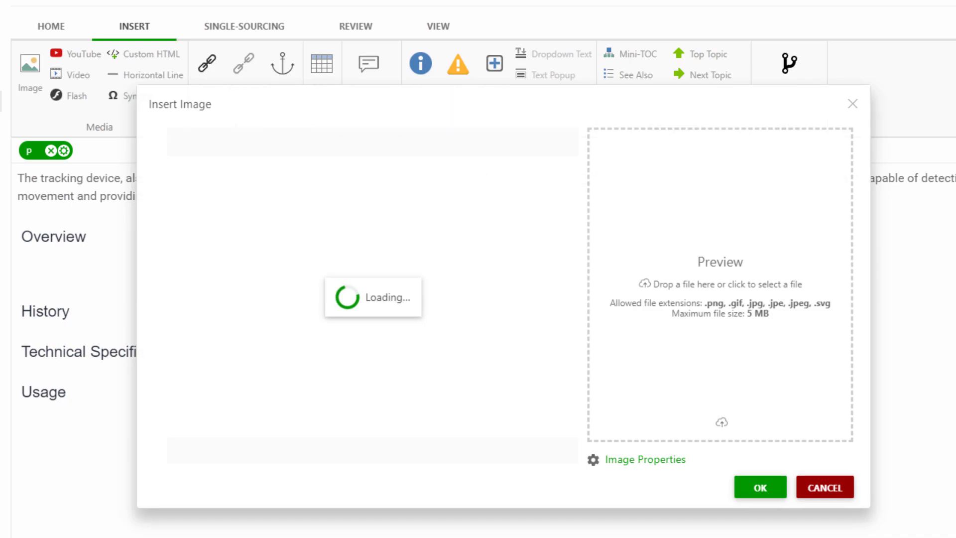
pyautogui.moveTo(850, 196); pyautogui.dragTo(748, 238)
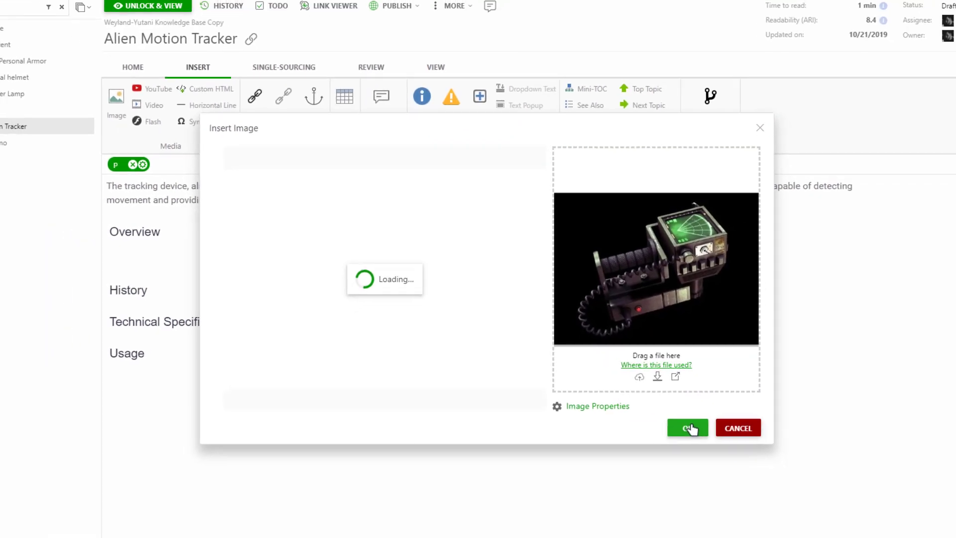
pyautogui.click(760, 487)
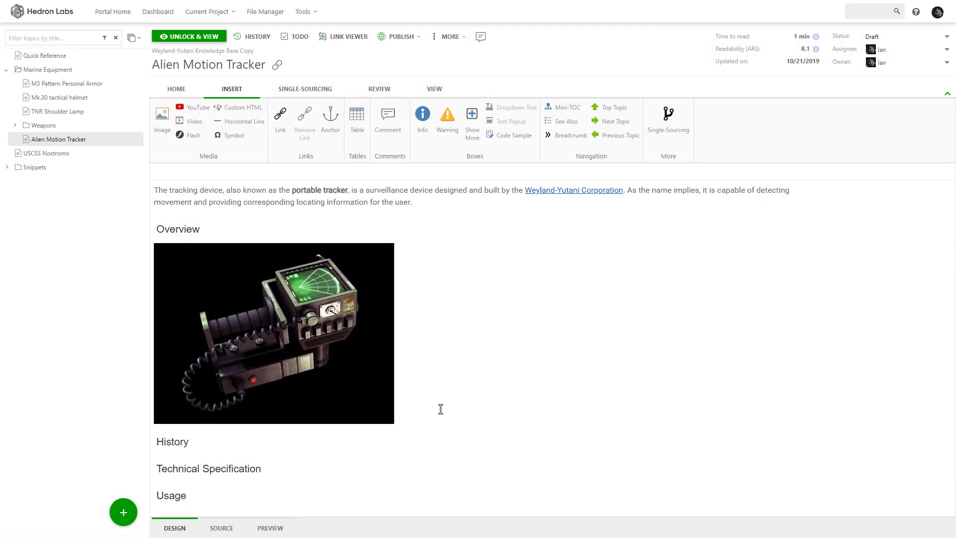
pyautogui.write("When motion is detected in front of the Motion Tracker, a circle appears on its screen, indicating where the motion is detected. If motion is detected on the left, right or back of the Tracker, a crescent-like indicator would illuminate, indicating on which side of the Tracker the motion is detected. The Tracker is prone to interference in enclosed spaces; in such situations, its screen tends to flicker, making it harder to determine the exact location of any moving targets. However, the Tracker's fundamental functions are unaffected and continue to work normally. Unlike the tracking devices used by the crew of the USCSS Nostromo (including Amanda's mother, Ellen Ripley), the Motion Tracker is relatively small (possibly even smaller than the M314 Motion Tracker used by the United States Colonial Marine Corps in 2179) and able to easily be carried in one hand.")
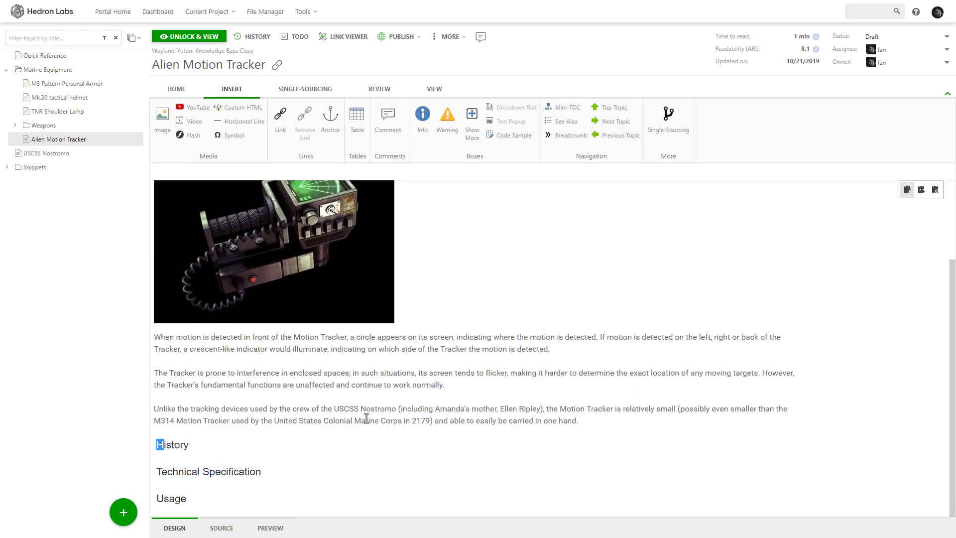
# Link the words USCSS Nostromo to the USCSS Nostromo topic.
pyautogui.moveTo(334, 409); pyautogui.dragTo(397, 410)
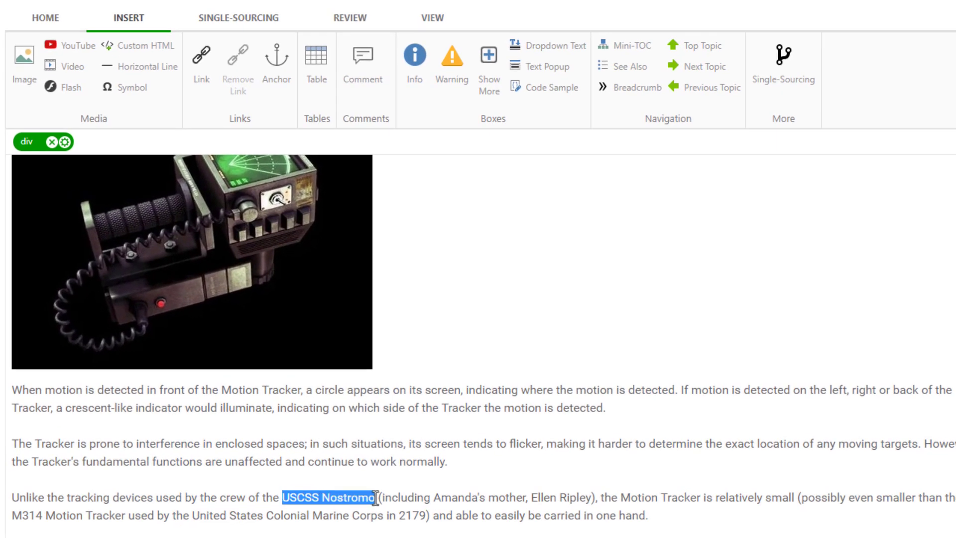
pyautogui.click(204, 88)
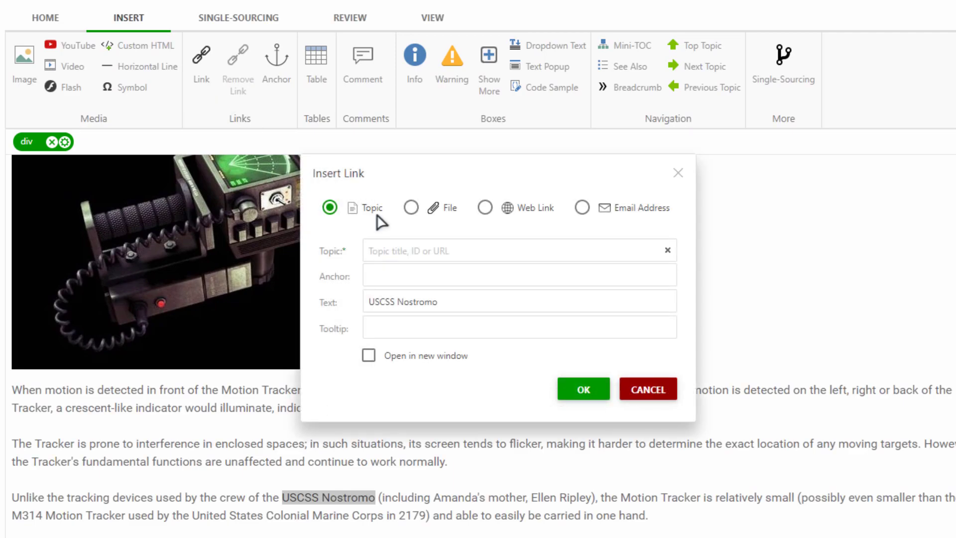
pyautogui.click(427, 254)
pyautogui.write('usc')
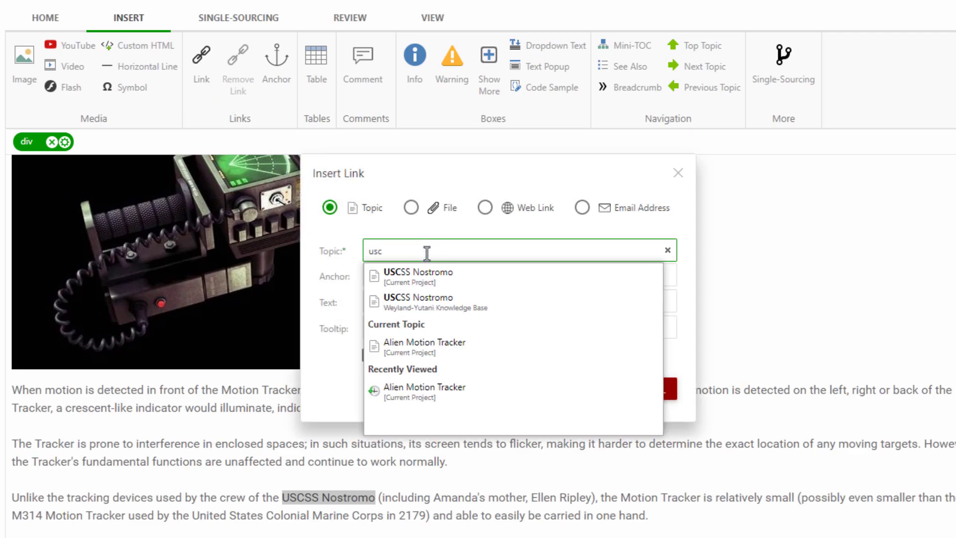
pyautogui.click(432, 285)
pyautogui.click(576, 390)
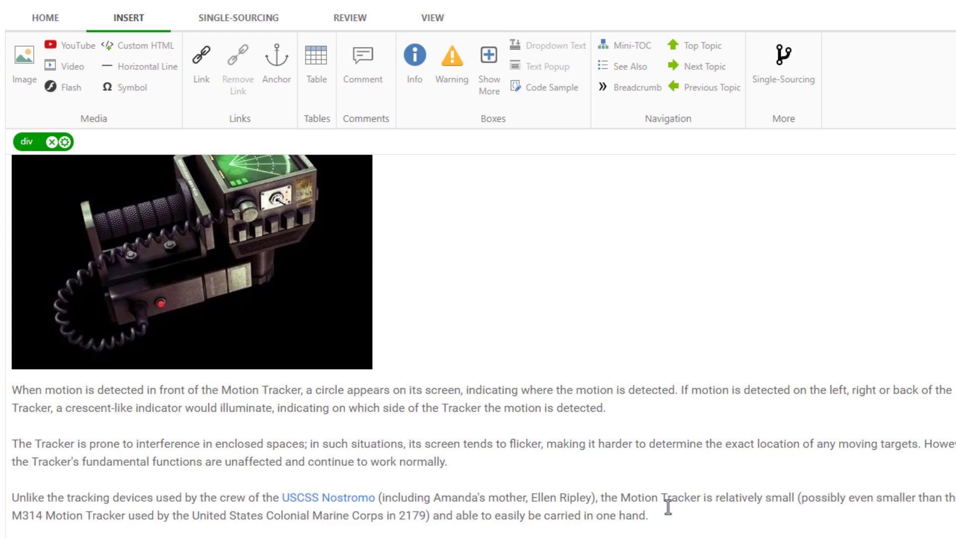
# Add an intro line under History and turn the three encounter lines into a bulleted list.
pyautogui.click(89, 458)
pyautogui.press('Return')
pyautogui.write('Known usages of the Motion Tracker during alien encounters:')
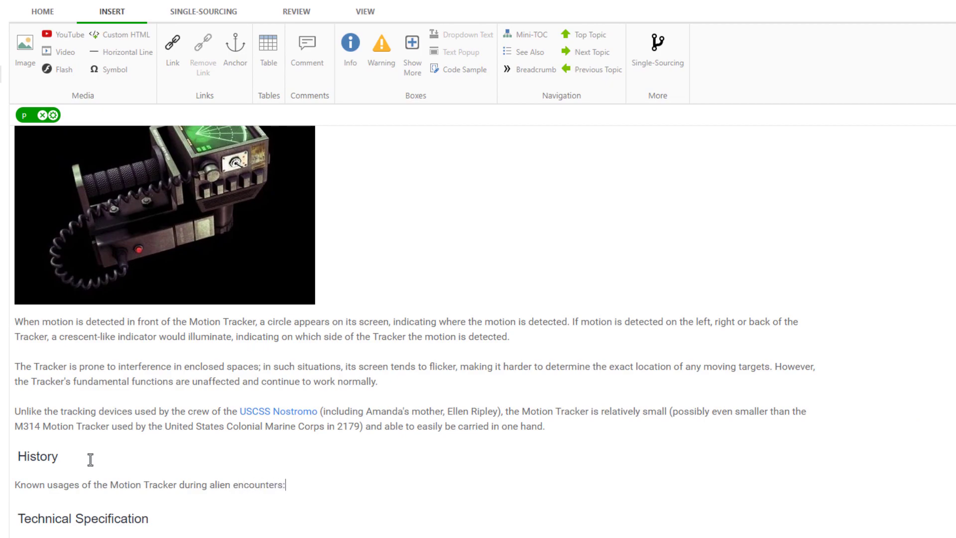
pyautogui.write('USCSS Nostromo crew Amanda Ripley aboard Sevastopol Station US Colonial Marine Corps')
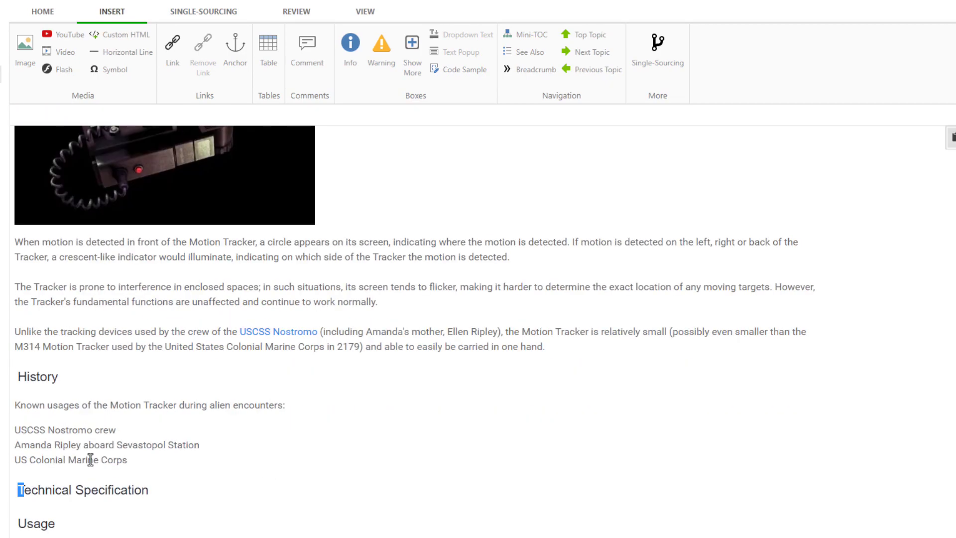
pyautogui.moveTo(127, 460); pyautogui.dragTo(11, 420)
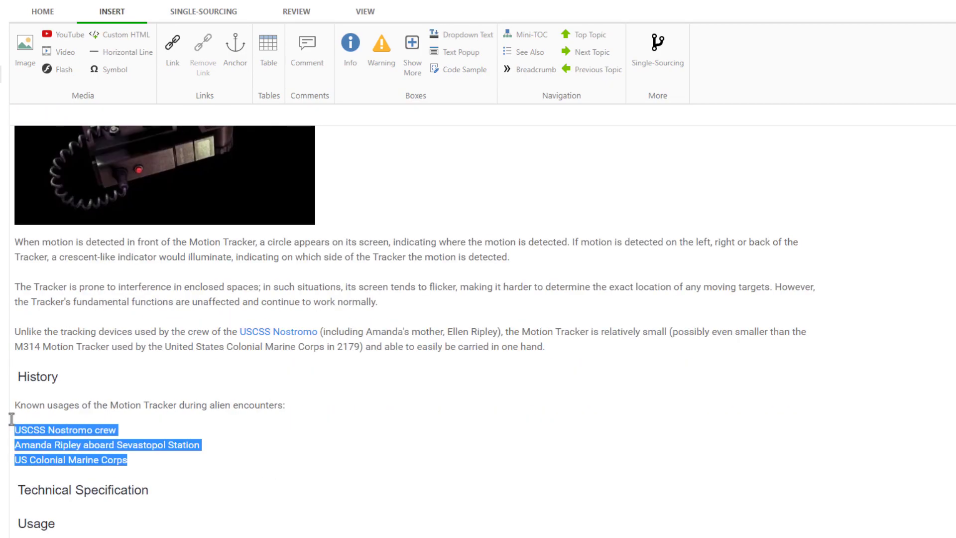
pyautogui.click(55, 17)
pyautogui.click(241, 35)
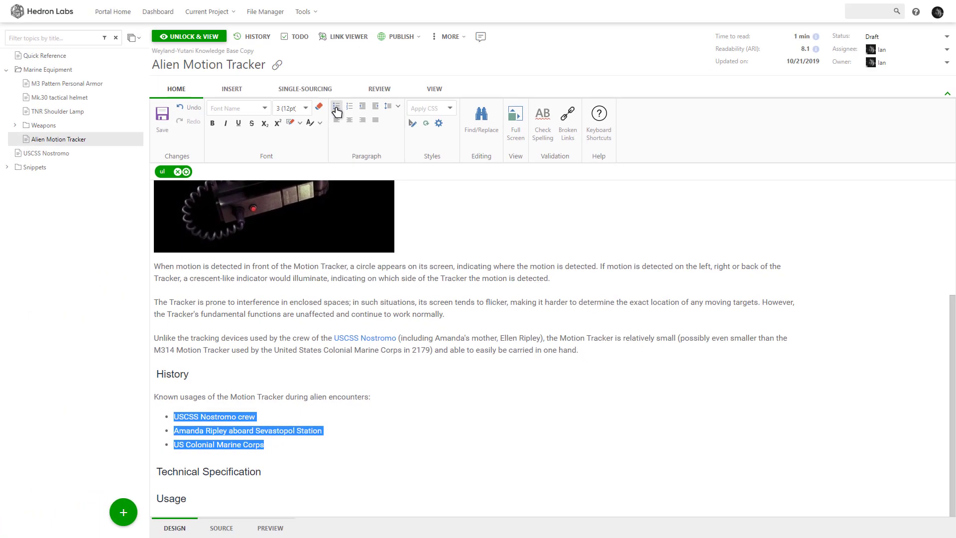
pyautogui.click(292, 443)
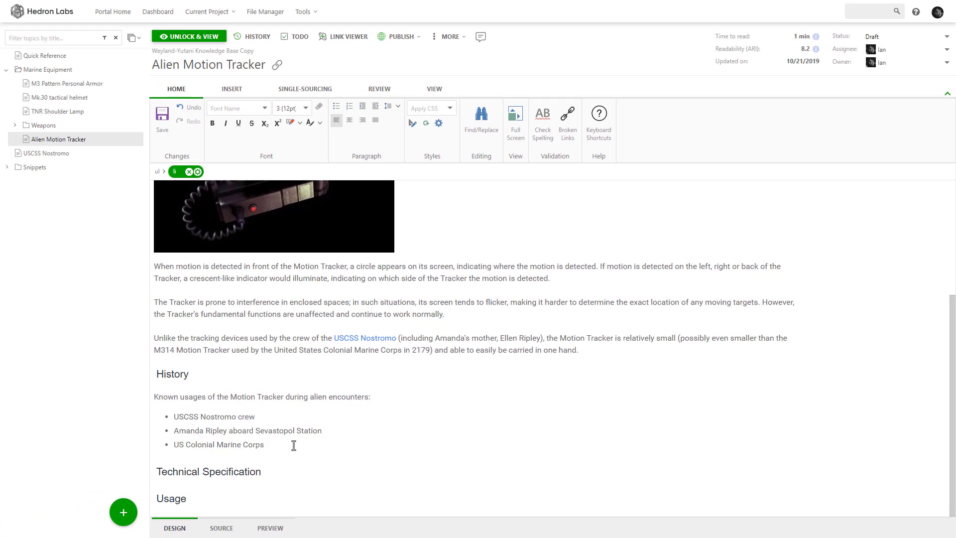
pyautogui.press('Return')
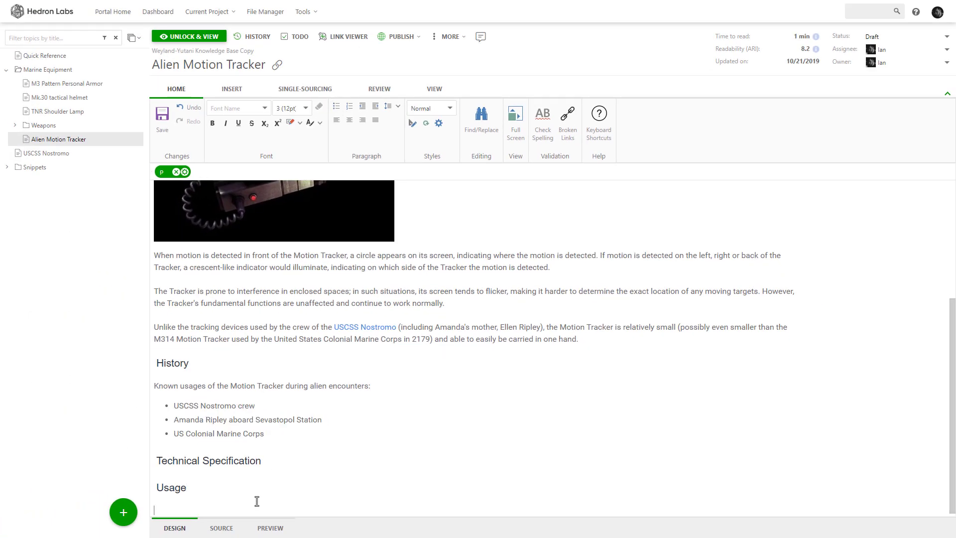
# Insert a warning box under Usage containing the pasted warning sentence.
pyautogui.click(236, 90)
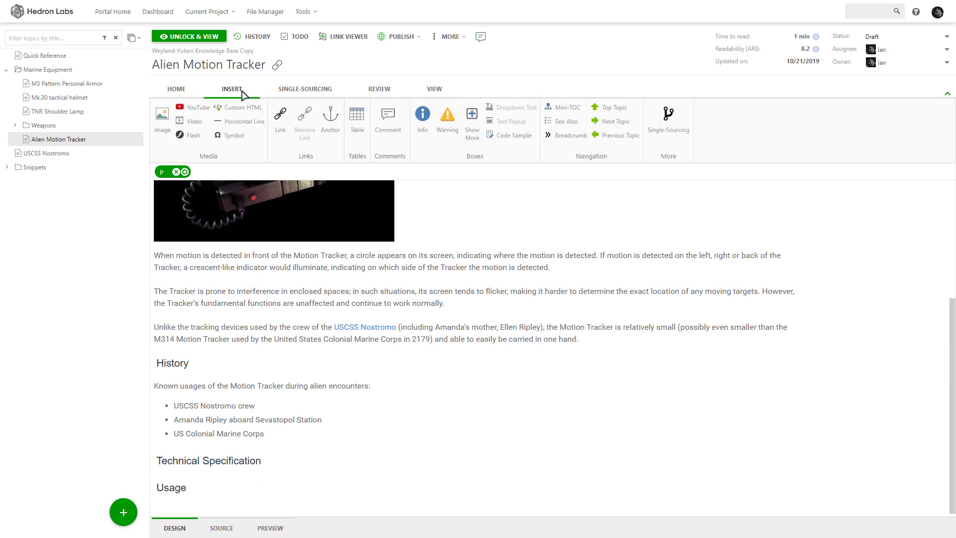
pyautogui.click(450, 129)
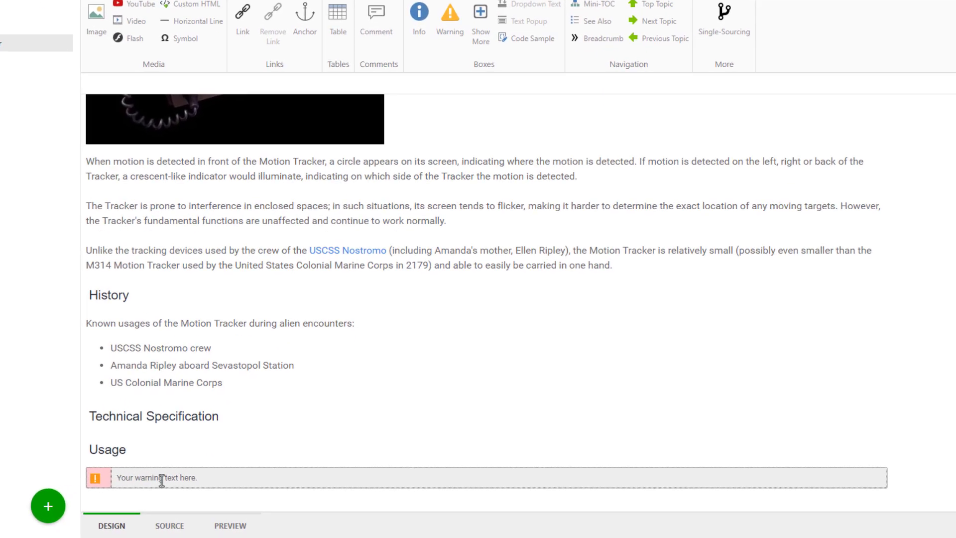
pyautogui.moveTo(255, 510); pyautogui.dragTo(175, 512)
pyautogui.write('Be aware, that in case of alien encounter you should always be on guard and try to establish visual contact at all times. Motion Tracker is only an auxiliary tool and should not be used as the only mean of locating an enemy.')
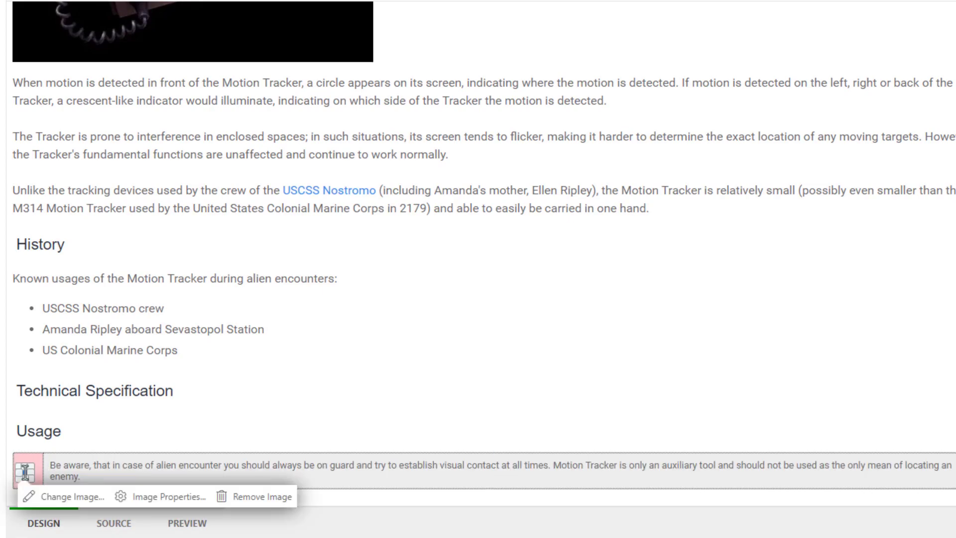
# Swap the warning box icon for the warning-2.png image.
pyautogui.click(46, 495)
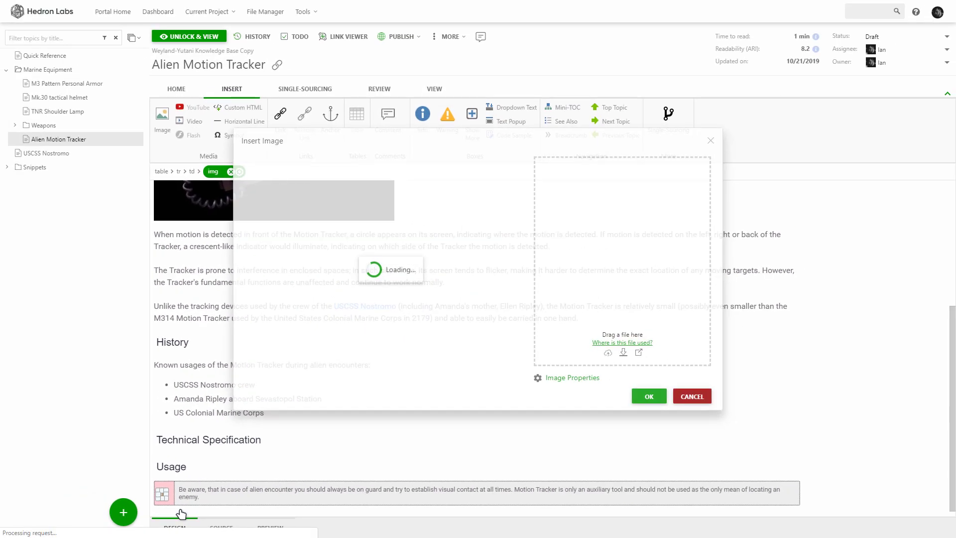
pyautogui.click(320, 336)
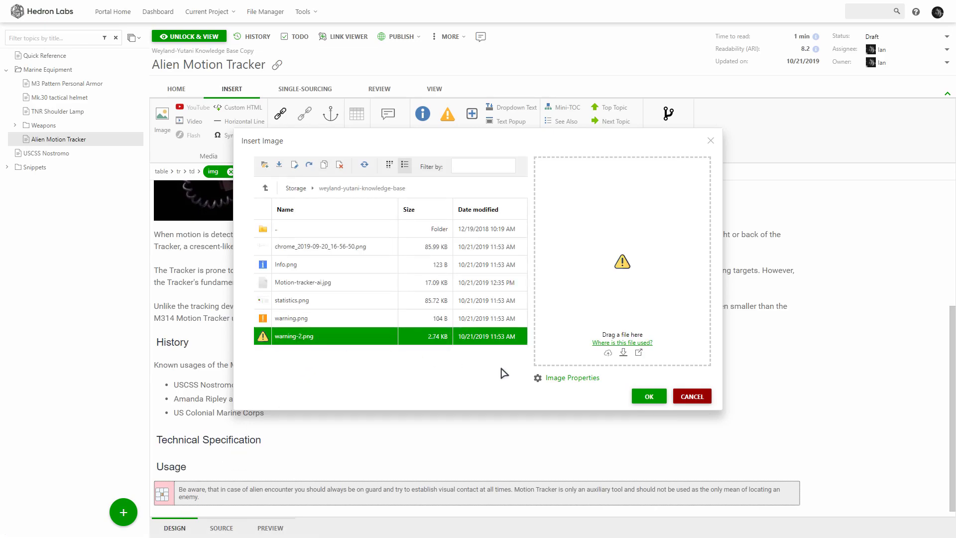
pyautogui.click(655, 397)
pyautogui.click(390, 494)
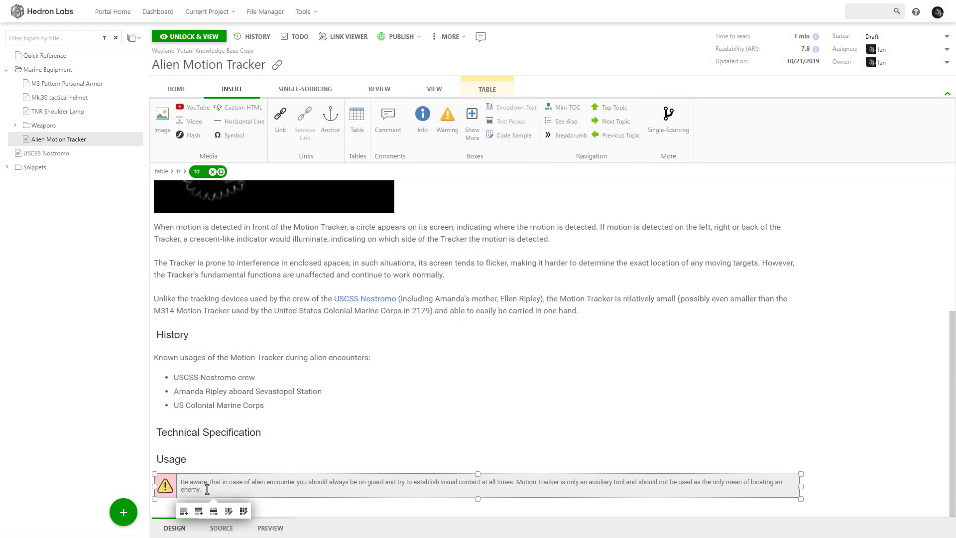
# Insert a default two-by-two table under Technical Specification.
pyautogui.click(265, 433)
pyautogui.press('Return')
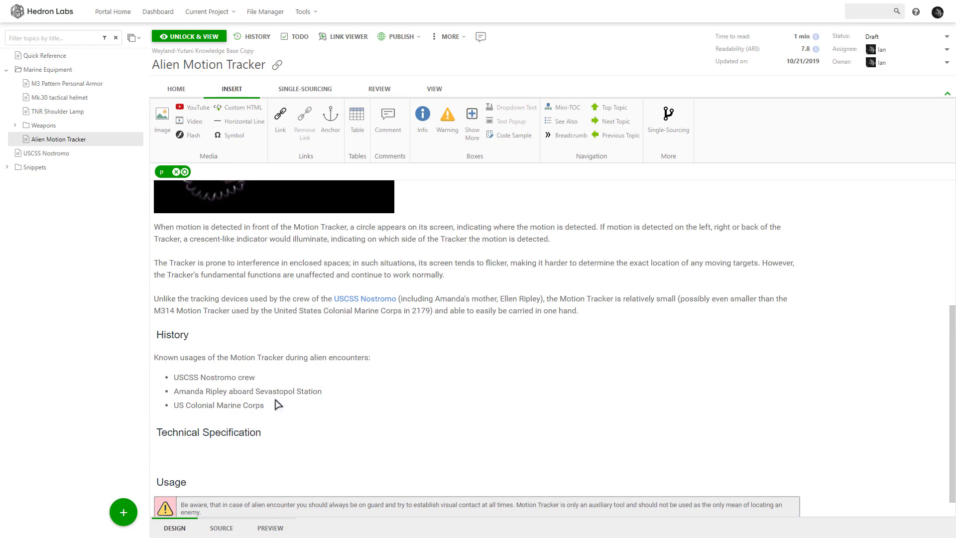
pyautogui.click(356, 119)
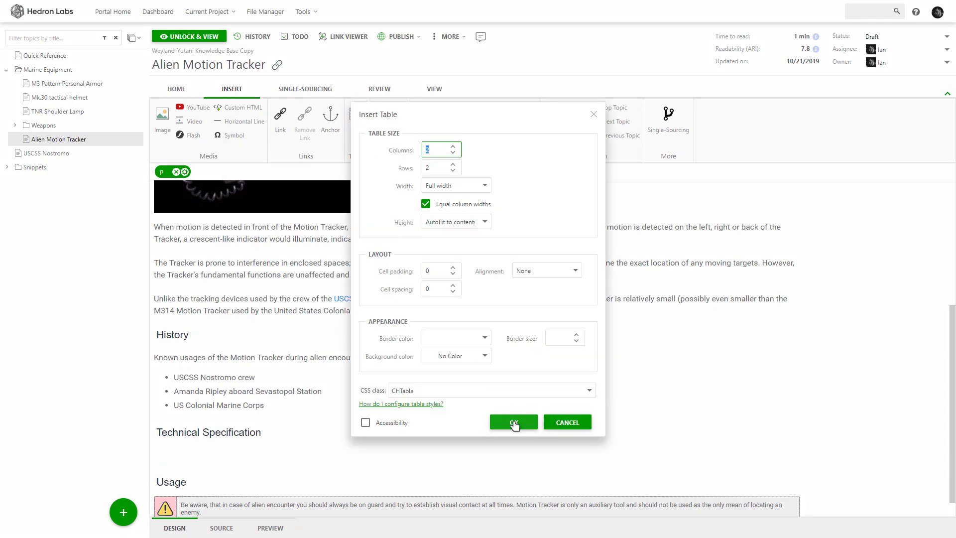
pyautogui.click(514, 424)
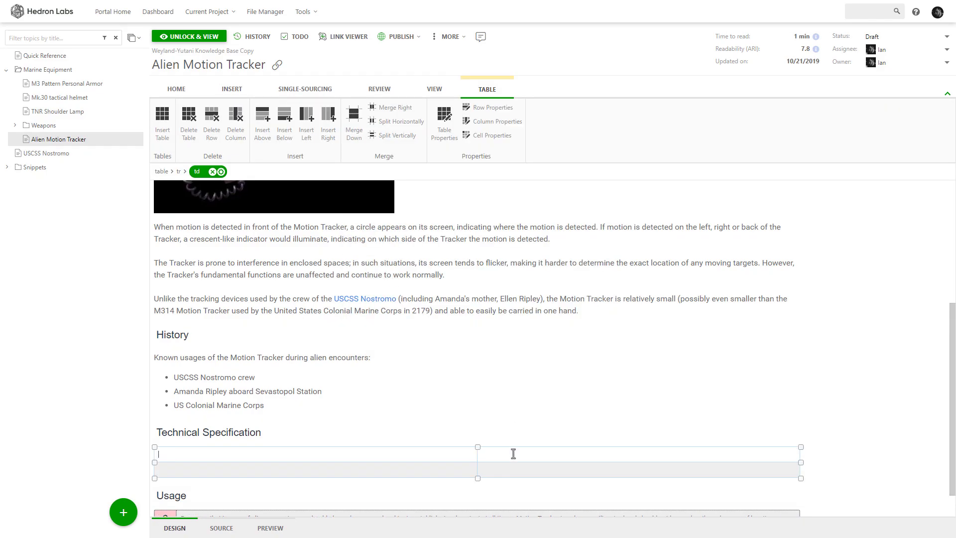
# Expand the table to five columns and three rows by splitting cells and inserting rows and columns.
pyautogui.rightClick(514, 453)
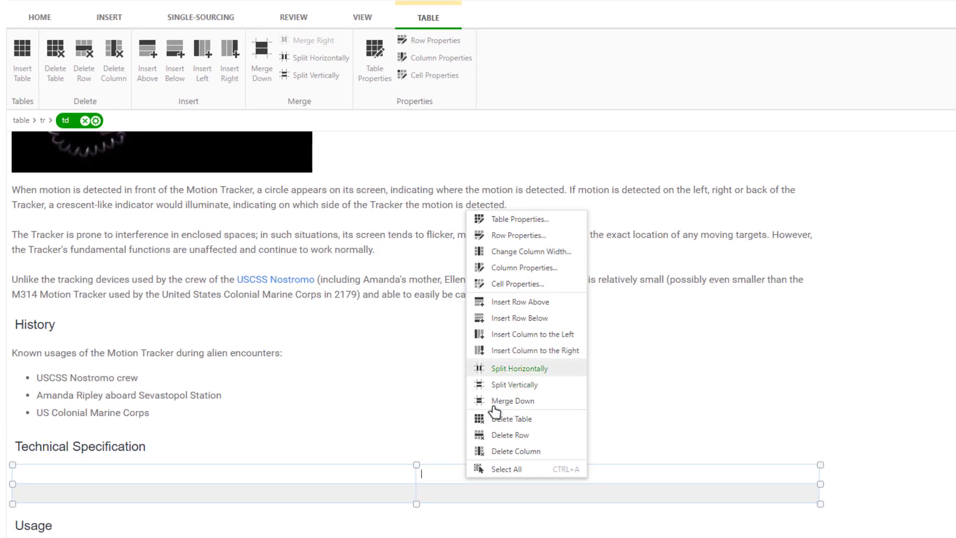
pyautogui.click(516, 368)
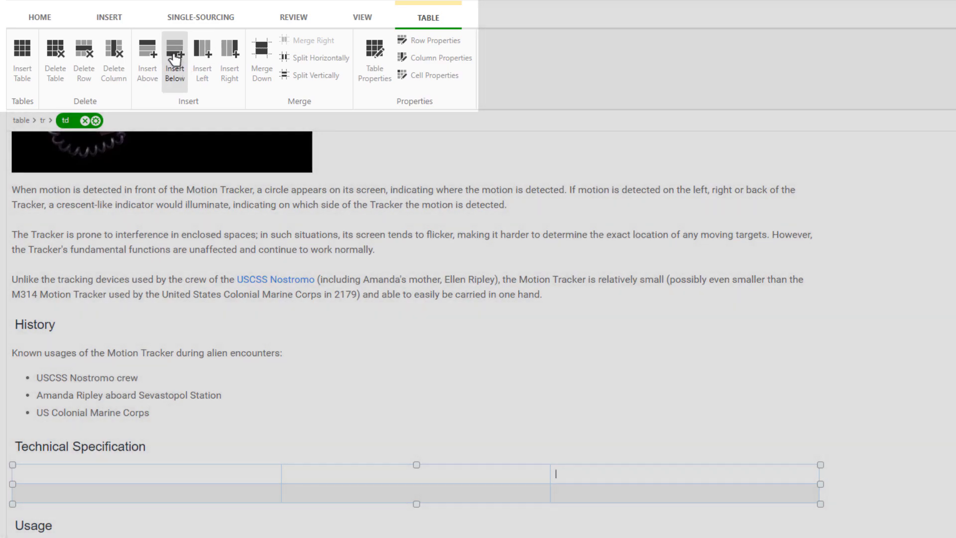
pyautogui.click(174, 60)
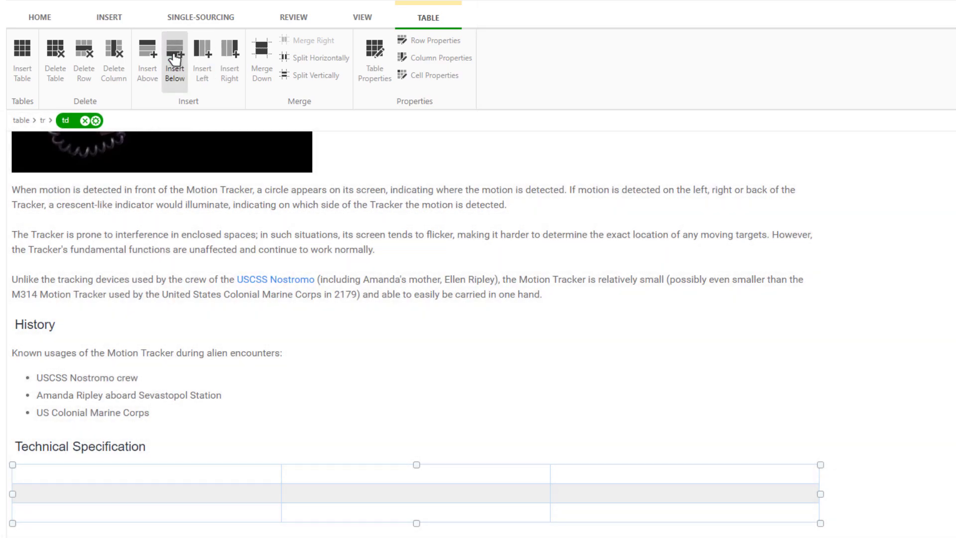
pyautogui.click(205, 60)
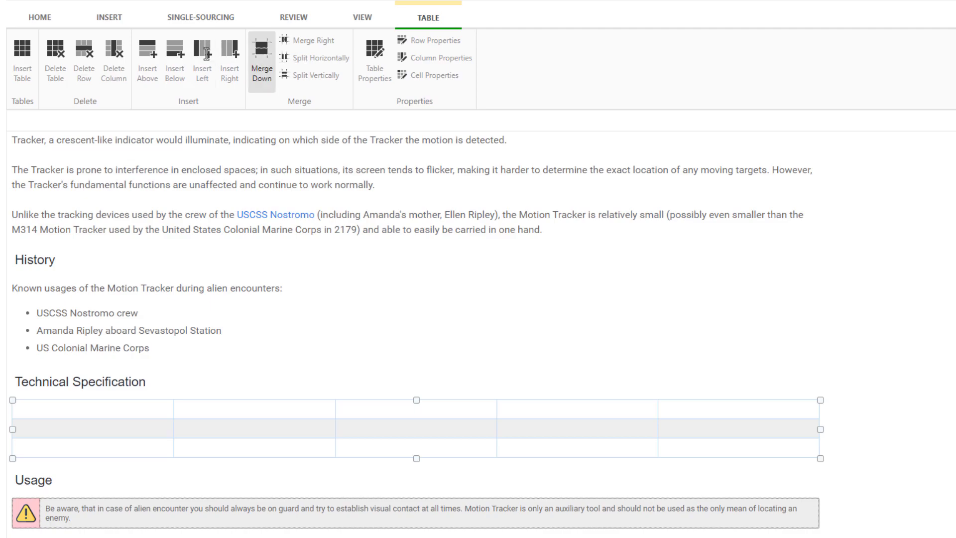
# Insert the pasted getClosestAlienDistance code sample below the table with language C#.
pyautogui.click(849, 446)
pyautogui.press('Return')
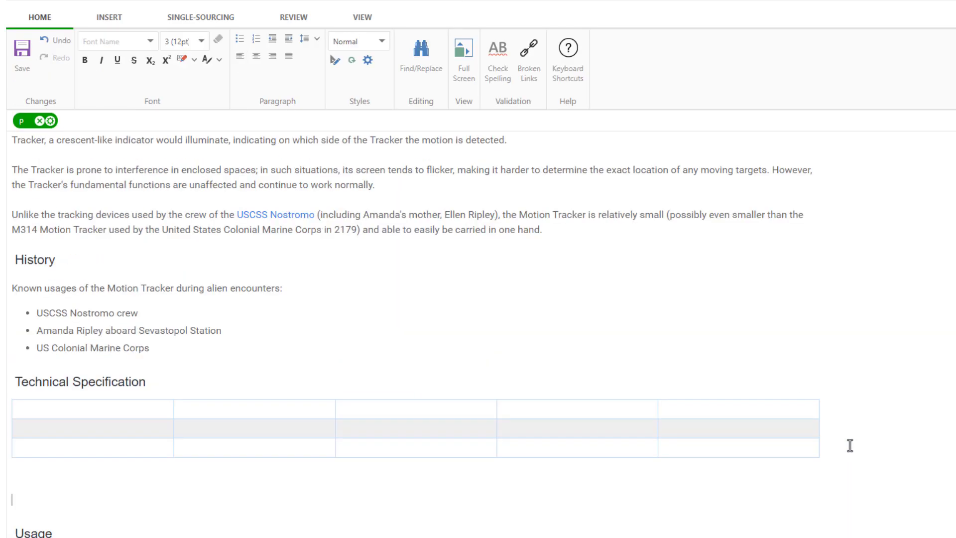
pyautogui.click(111, 18)
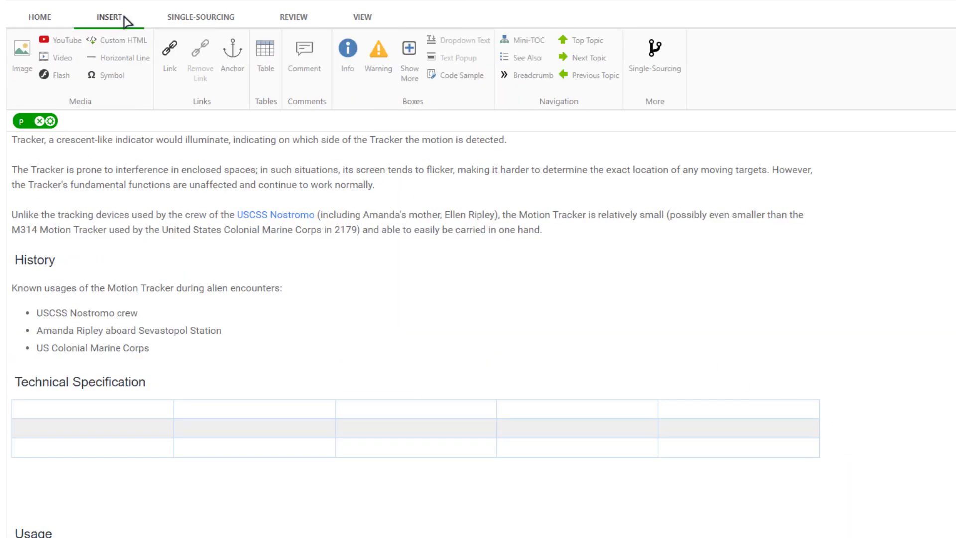
pyautogui.click(451, 78)
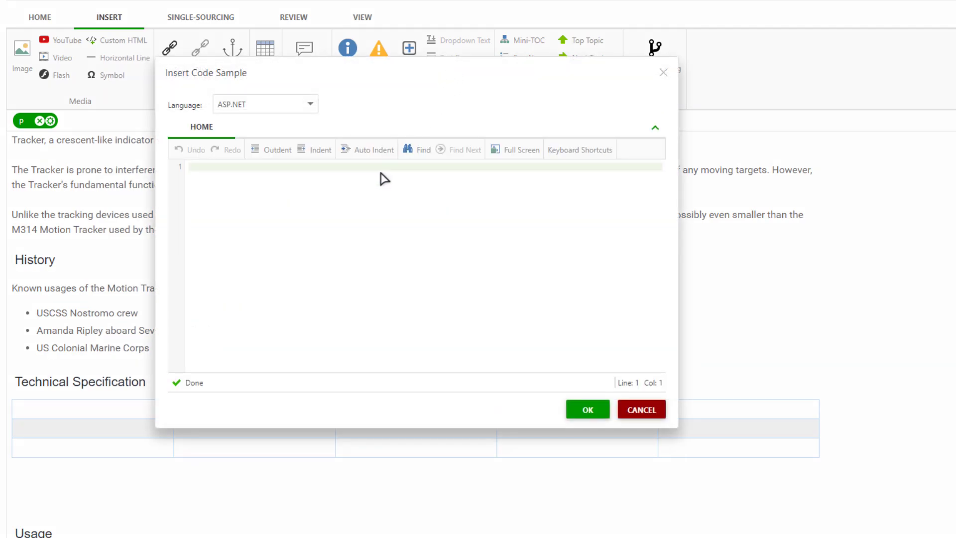
pyautogui.write('integer getClosestAlienDistance(integer id)  {    IMotionTracker Tracker = new MotionTracker(id);    Tracker.Connect(mode);    integer alienCount = Tracker.getAlienCount();    if (alienCount > 0)      return Tracker.getClosestAlienDistance();  return -1;  }')
pyautogui.click(277, 104)
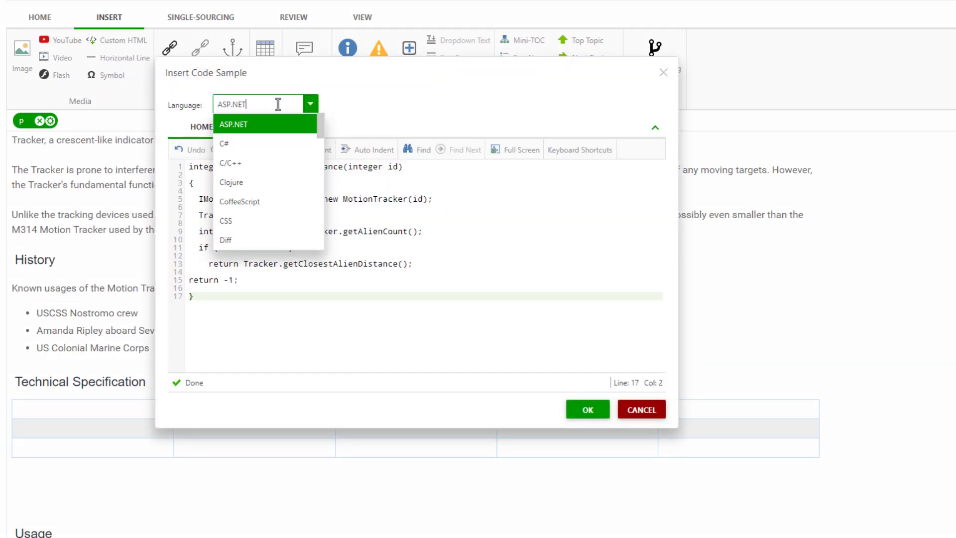
pyautogui.click(272, 140)
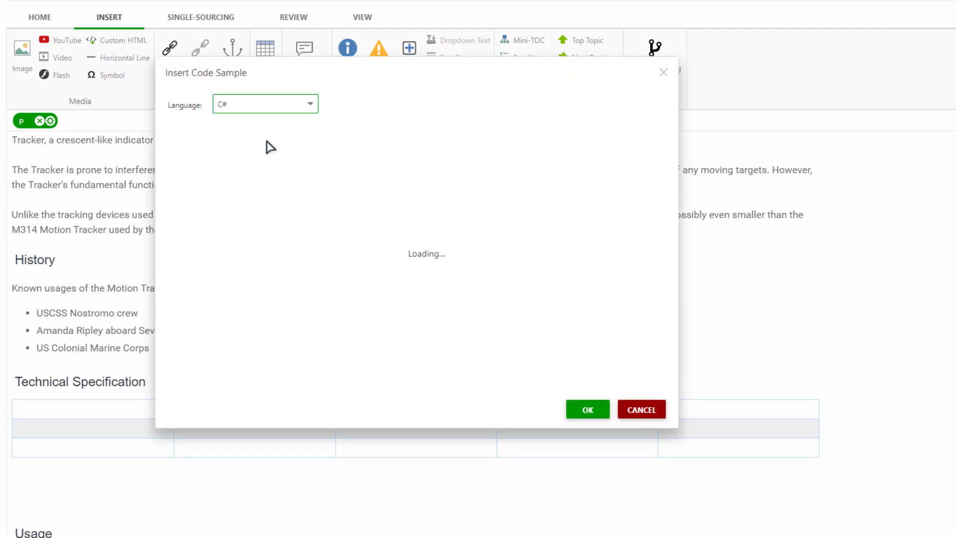
pyautogui.click(581, 409)
pyautogui.scroll(-5, 578, 404)
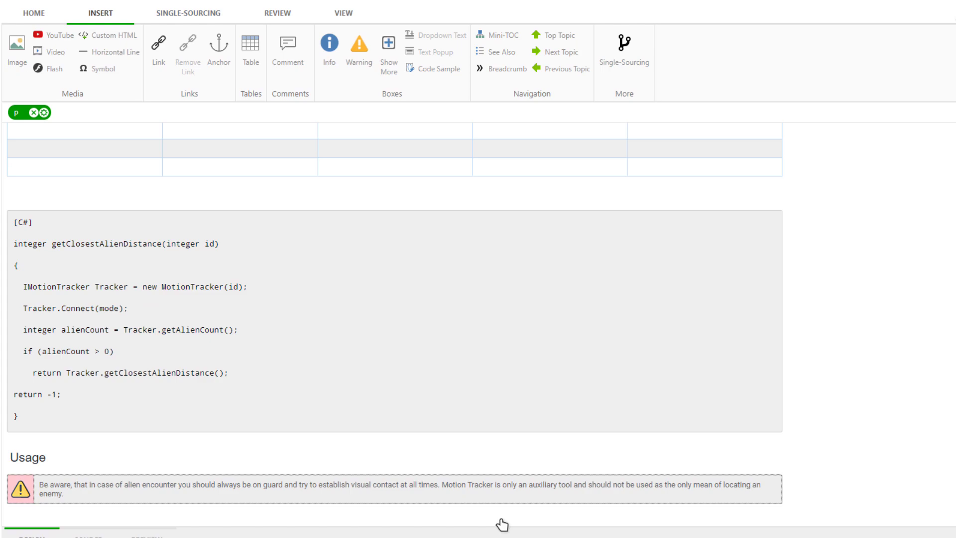
# Add Previous Topic and Next Topic links at the bottom and save the topic to view it.
pyautogui.click(553, 70)
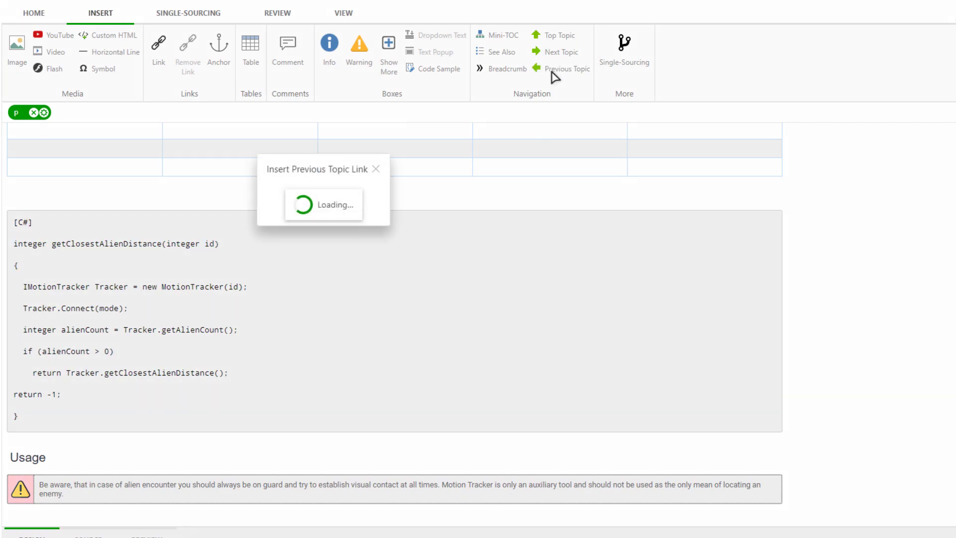
pyautogui.click(439, 312)
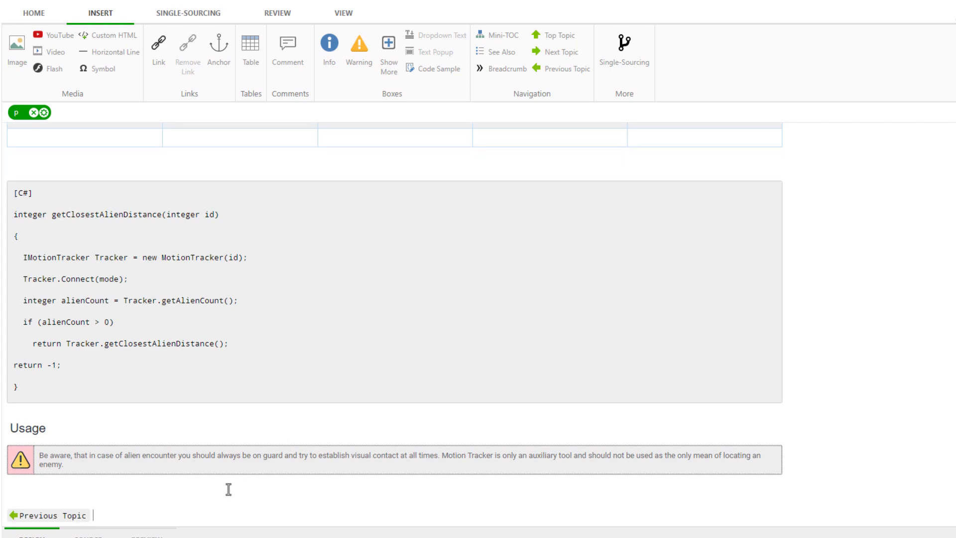
pyautogui.click(553, 54)
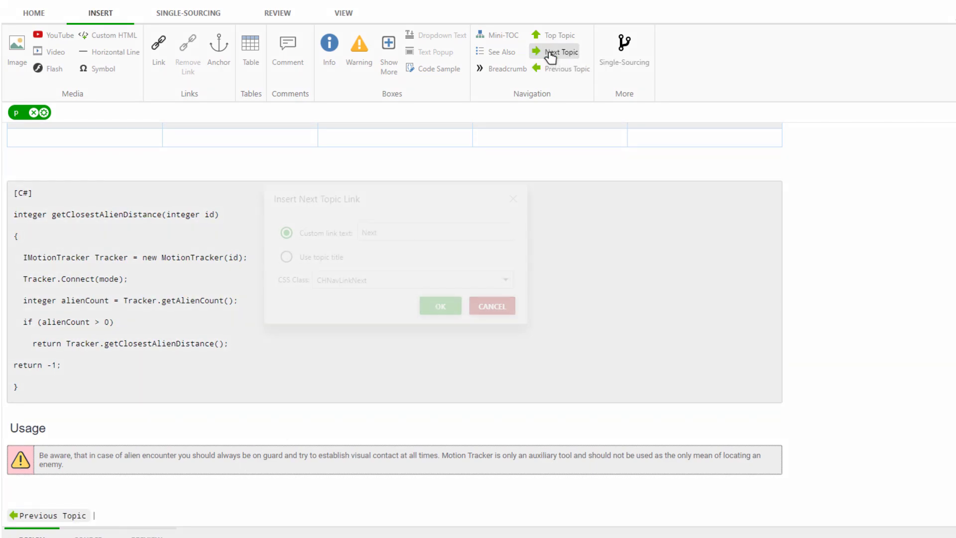
pyautogui.click(434, 310)
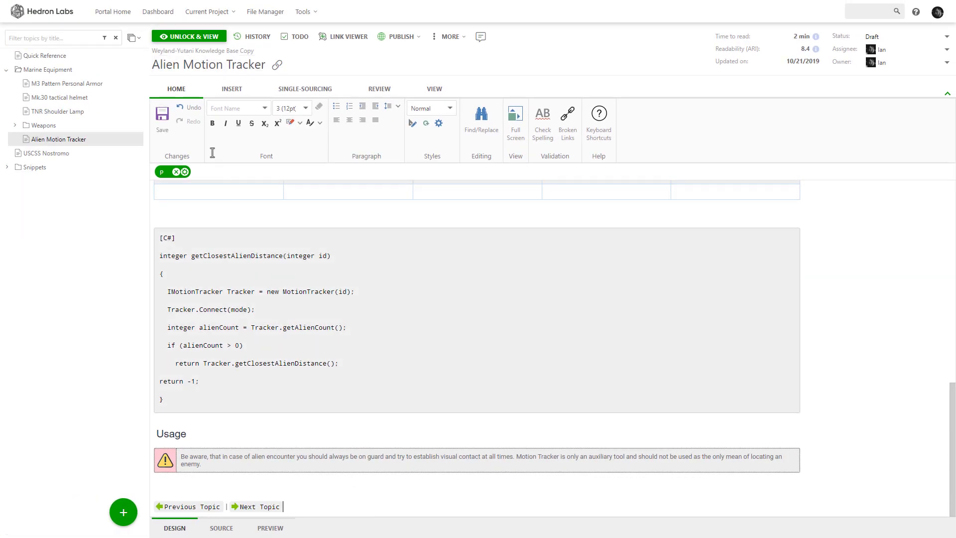
pyautogui.click(166, 43)
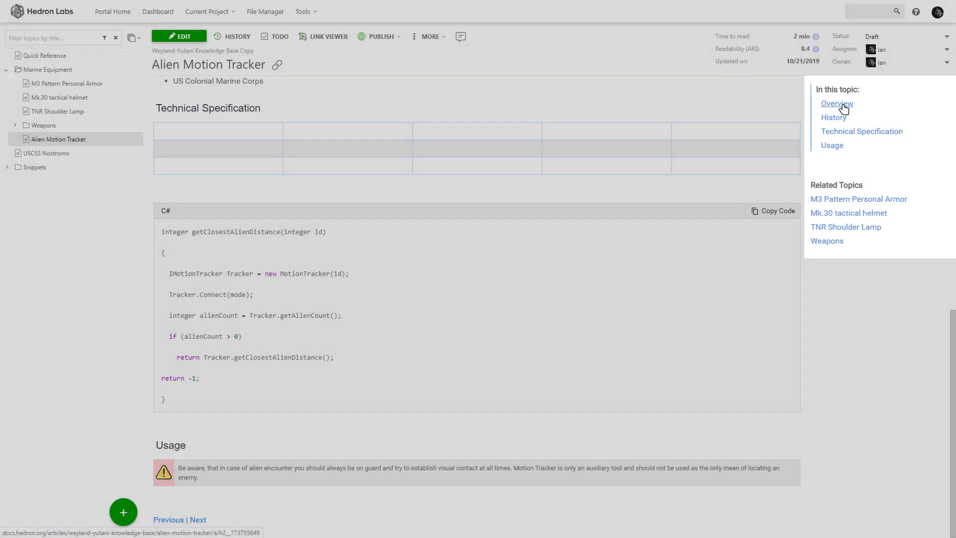
# Jump to Overview, History and Technical Specification via the In this topic links.
pyautogui.click(837, 104)
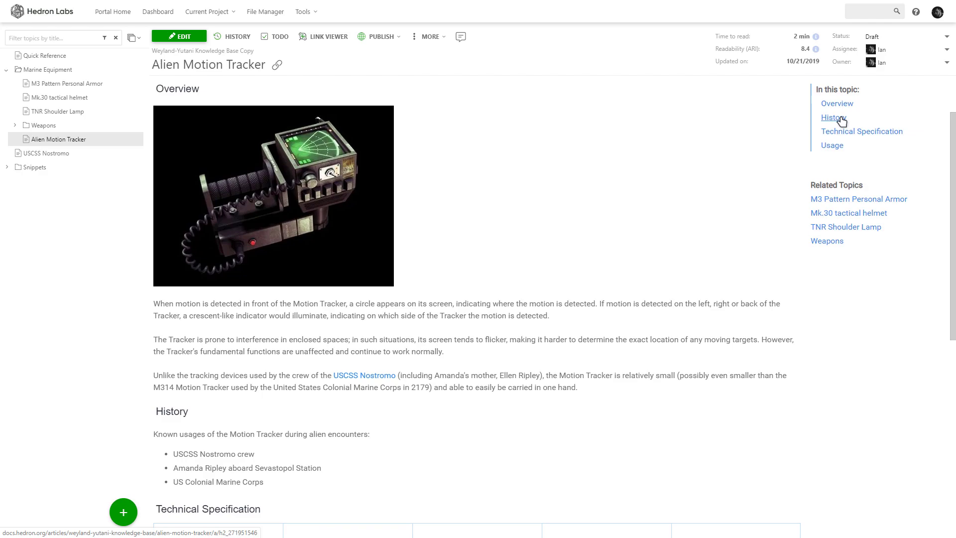
pyautogui.click(834, 118)
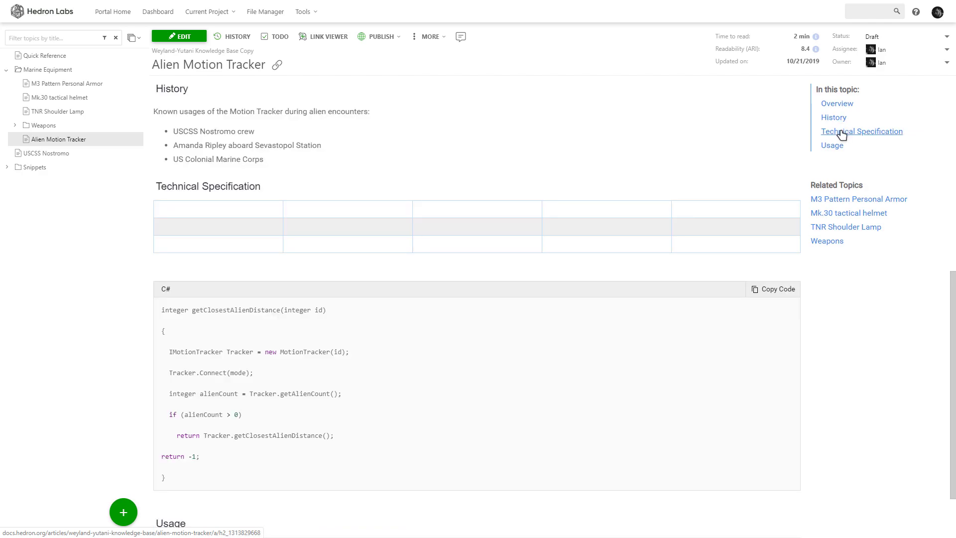
pyautogui.click(842, 131)
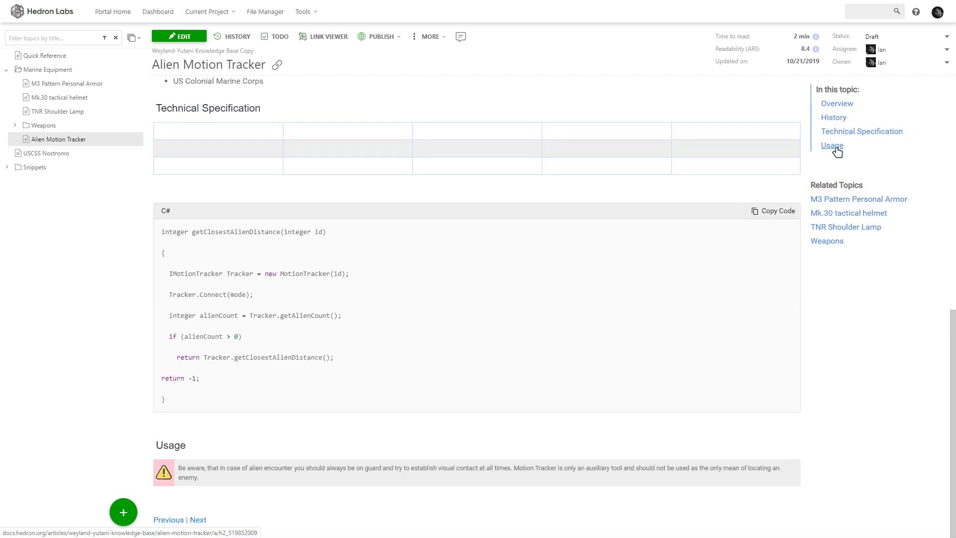
pyautogui.scroll(10, 838, 151)
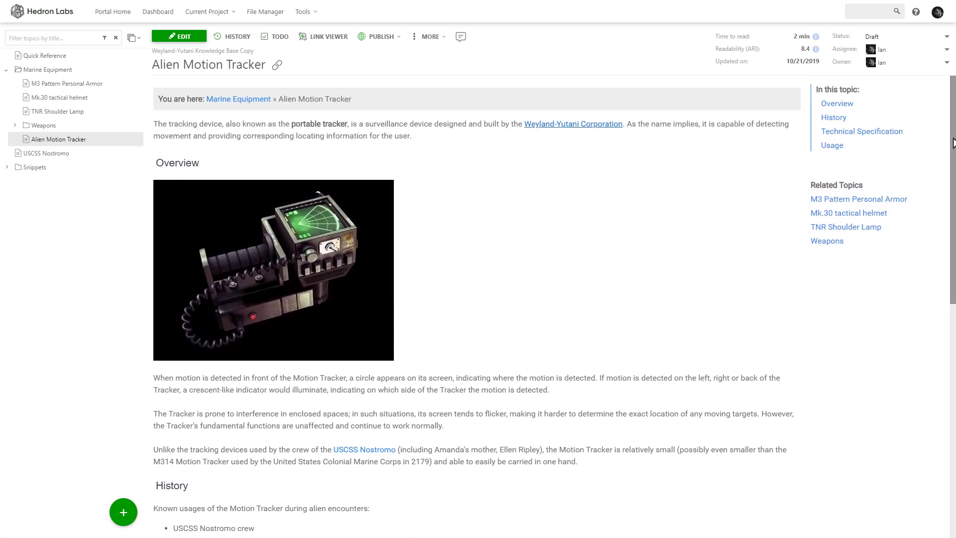
pyautogui.moveTo(954, 125); pyautogui.dragTo(954, 251)
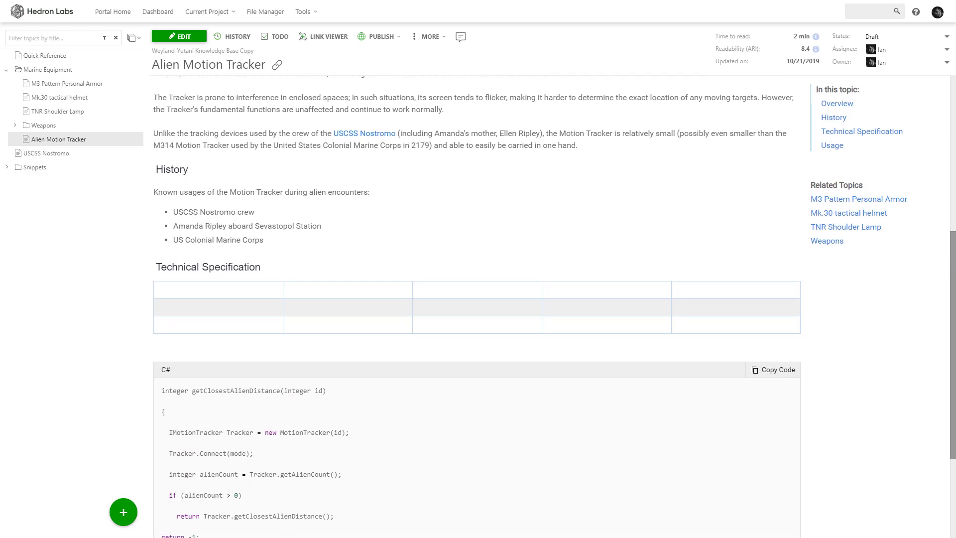
pyautogui.moveTo(954, 251); pyautogui.dragTo(954, 380)
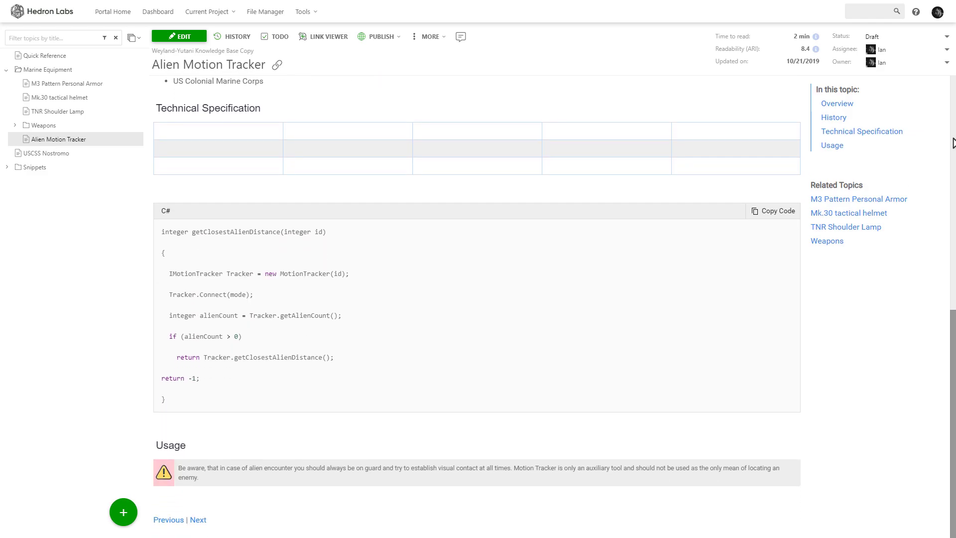